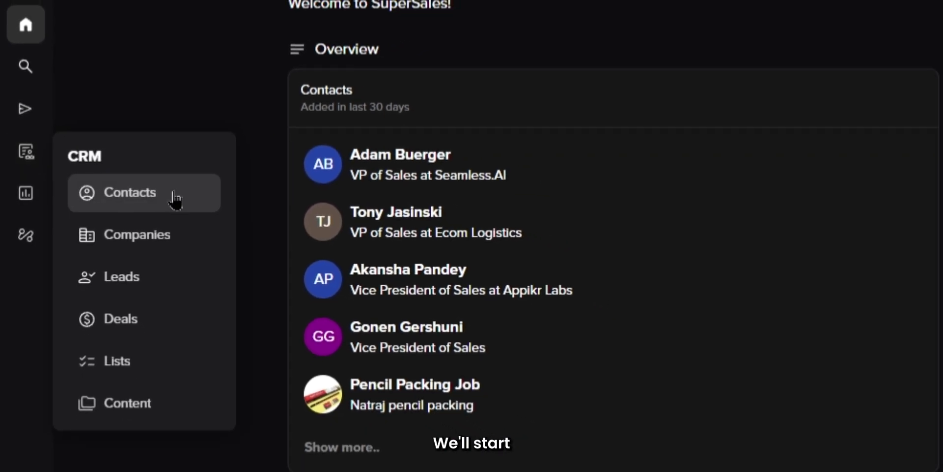
{"action": "left_click", "coordinate": [181, 199]}
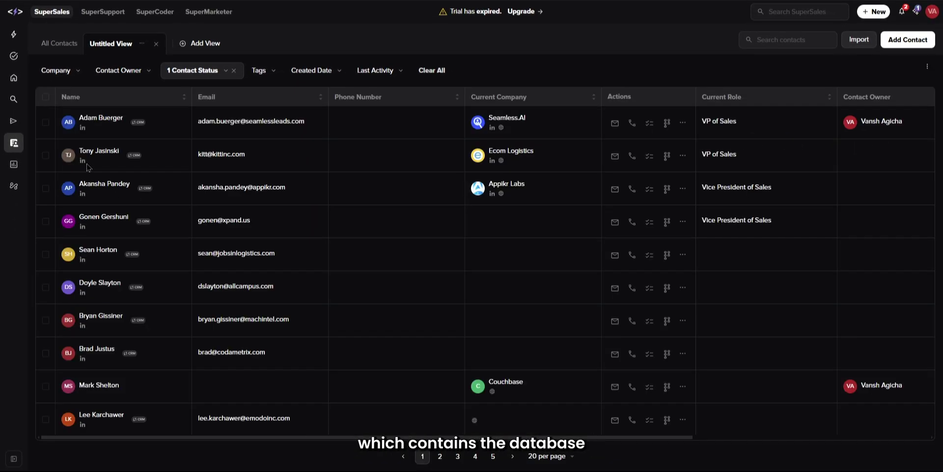
{"action": "scroll", "coordinate": [91, 169], "scroll_direction": "down", "scroll_amount": 5}
{"action": "scroll", "coordinate": [90, 170], "scroll_direction": "up", "scroll_amount": 3}
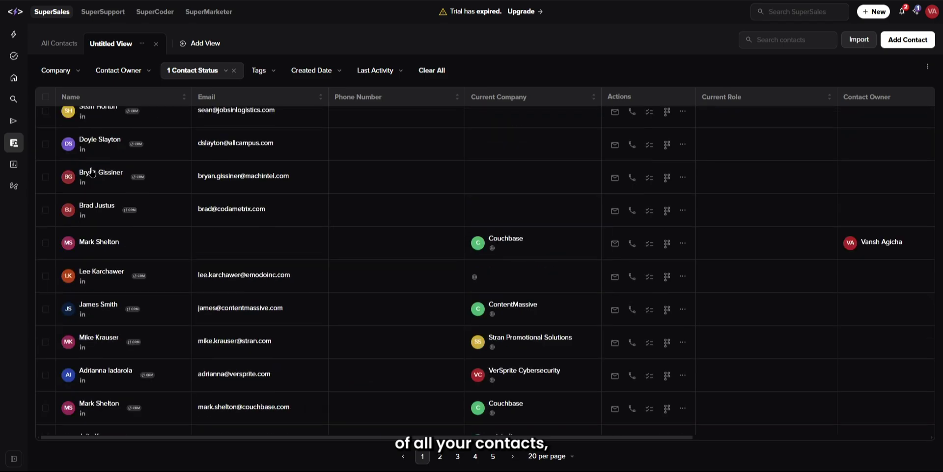
{"action": "scroll", "coordinate": [92, 171], "scroll_direction": "up", "scroll_amount": 3}
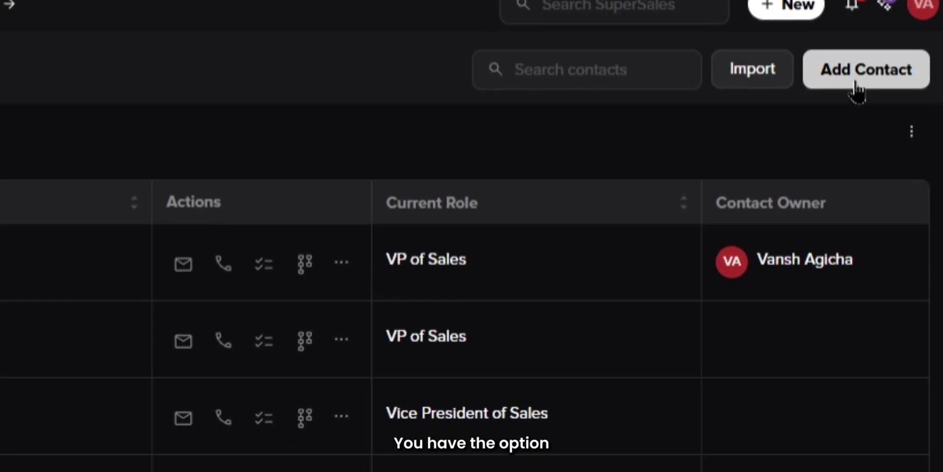
{"action": "left_click", "coordinate": [906, 43]}
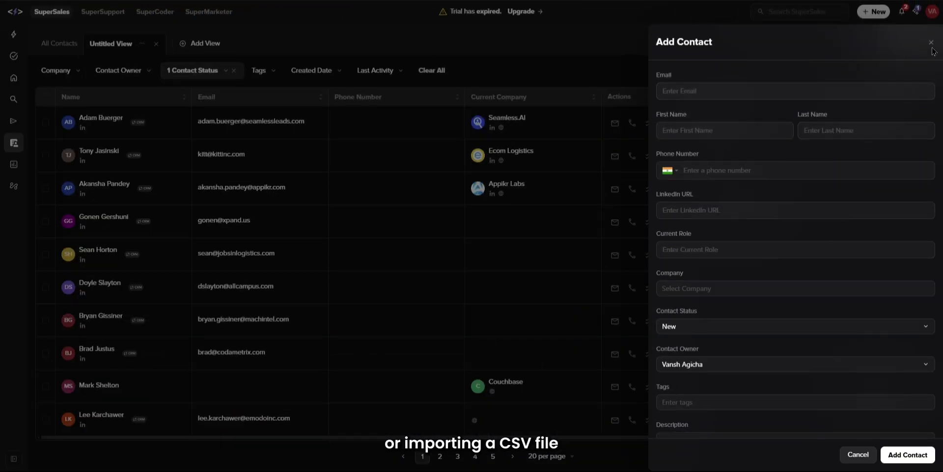
{"action": "left_click", "coordinate": [931, 43]}
{"action": "left_click", "coordinate": [861, 43]}
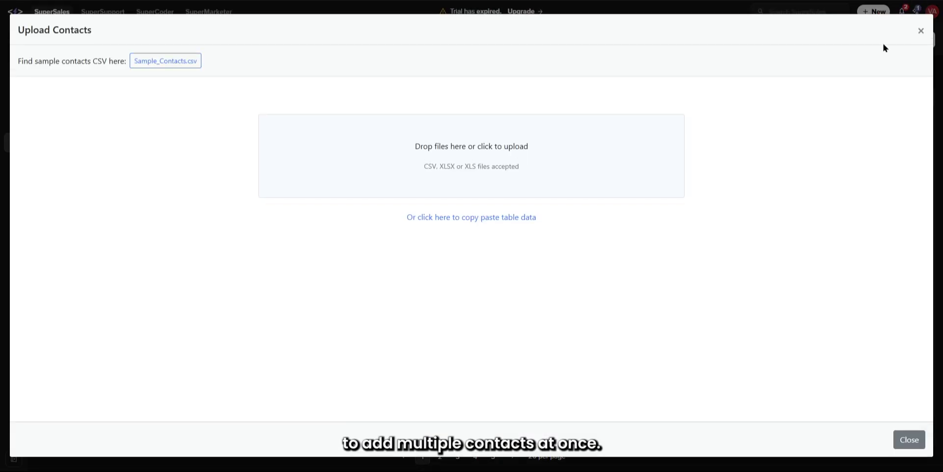
{"action": "left_click", "coordinate": [921, 31]}
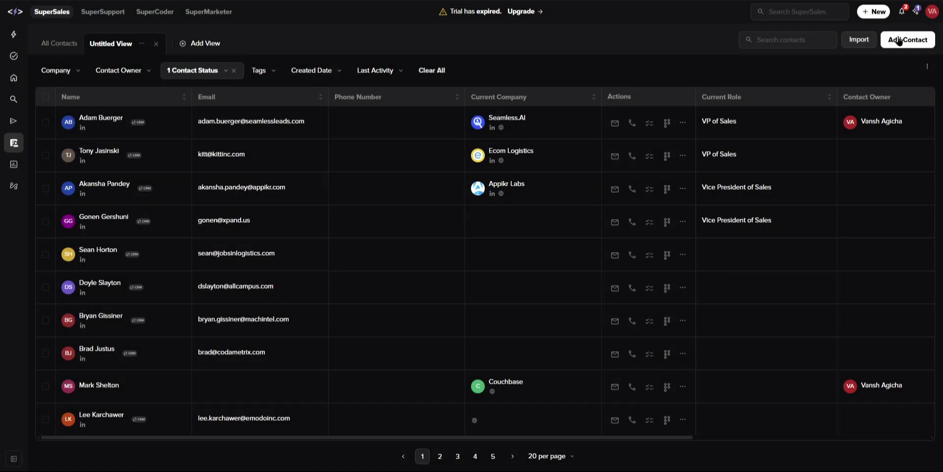
- Review the Company, Contact Owner, Tags, Created Date and Last Activity Date filter options
{"action": "left_click", "coordinate": [74, 71]}
{"action": "left_click", "coordinate": [120, 70]}
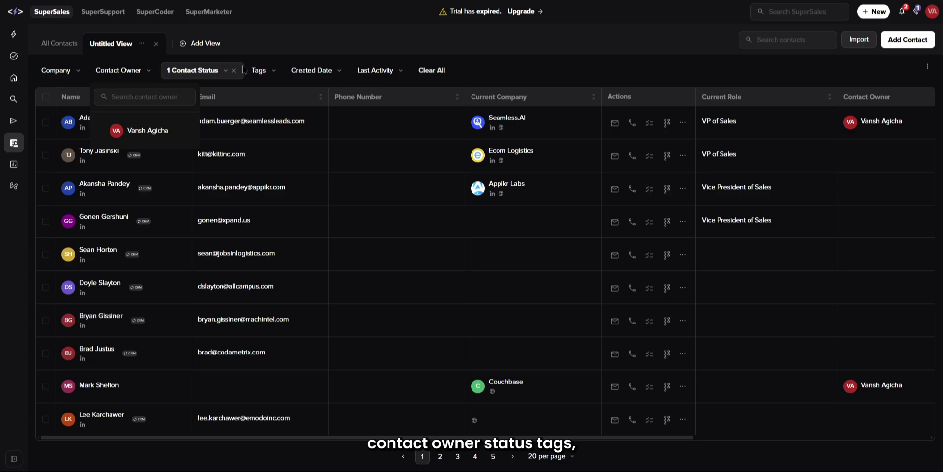
{"action": "left_click", "coordinate": [267, 73]}
{"action": "left_click", "coordinate": [313, 72]}
{"action": "left_click", "coordinate": [407, 72]}
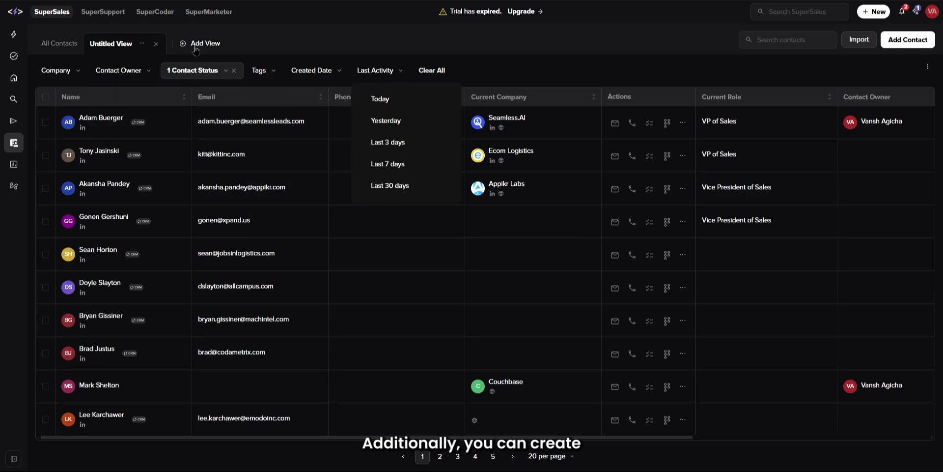
- Add a new contacts view filtered to Contact Status New
{"action": "left_click", "coordinate": [195, 47]}
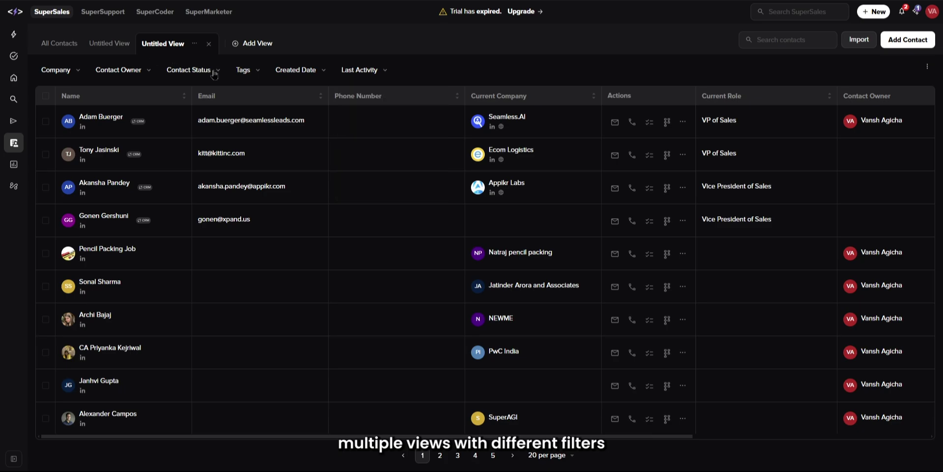
{"action": "left_click", "coordinate": [214, 71]}
{"action": "left_click", "coordinate": [221, 130]}
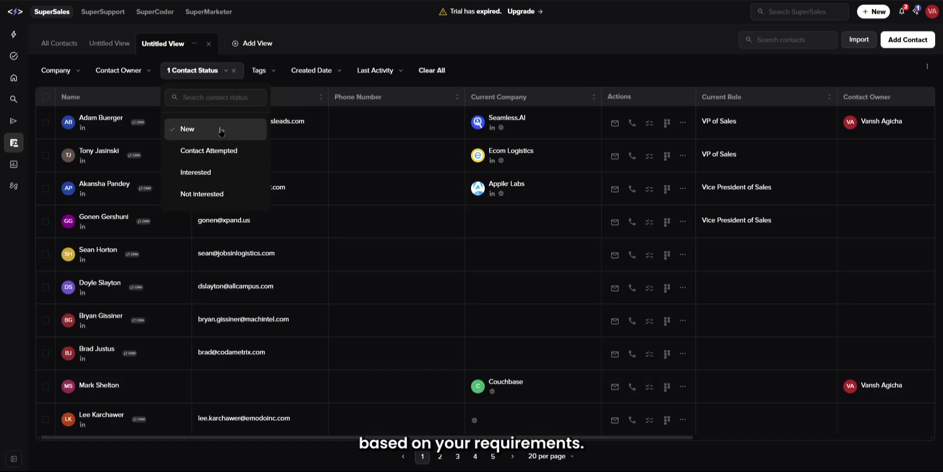
{"action": "left_click", "coordinate": [101, 159]}
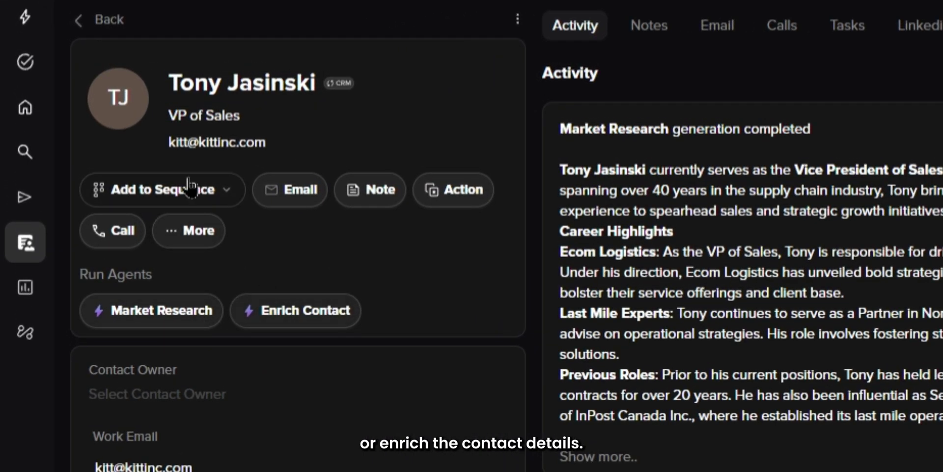
{"action": "left_click", "coordinate": [142, 117]}
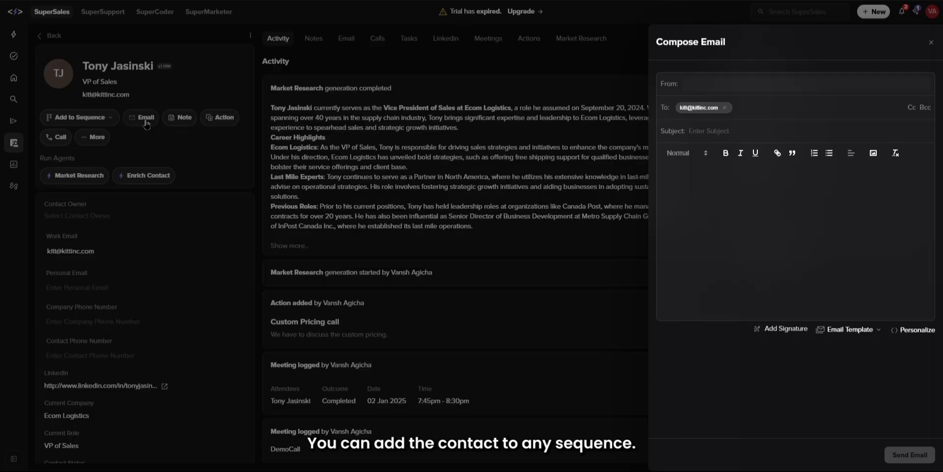
{"action": "left_click", "coordinate": [932, 45]}
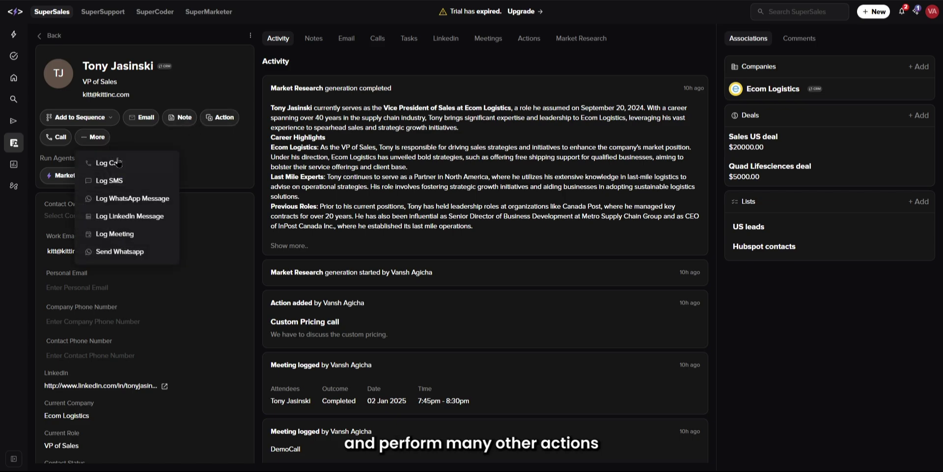
{"action": "left_click", "coordinate": [197, 155]}
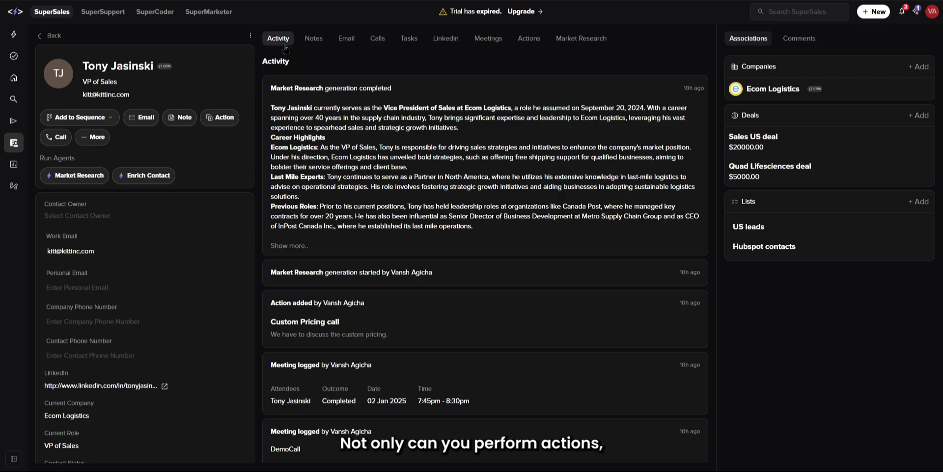
{"action": "scroll", "coordinate": [417, 294], "scroll_direction": "down", "scroll_amount": 4}
{"action": "scroll", "coordinate": [417, 295], "scroll_direction": "up", "scroll_amount": 2}
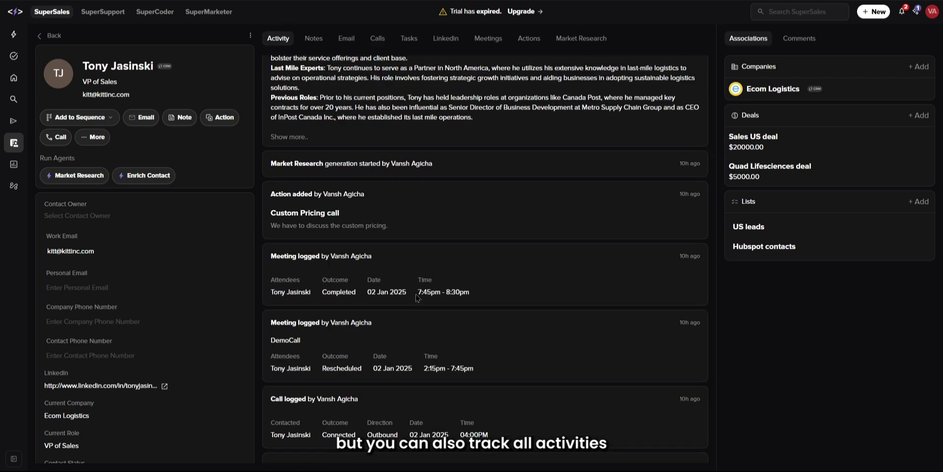
{"action": "scroll", "coordinate": [418, 295], "scroll_direction": "up", "scroll_amount": 2}
{"action": "left_click", "coordinate": [313, 39]}
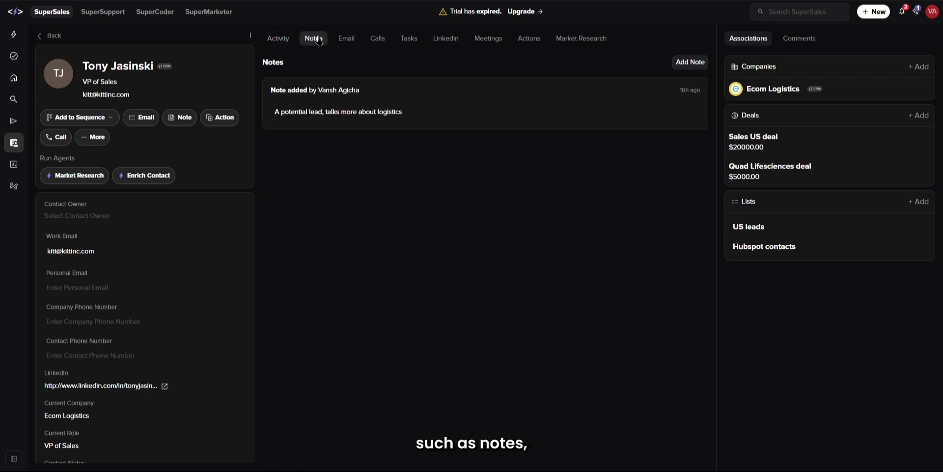
{"action": "left_click", "coordinate": [380, 43]}
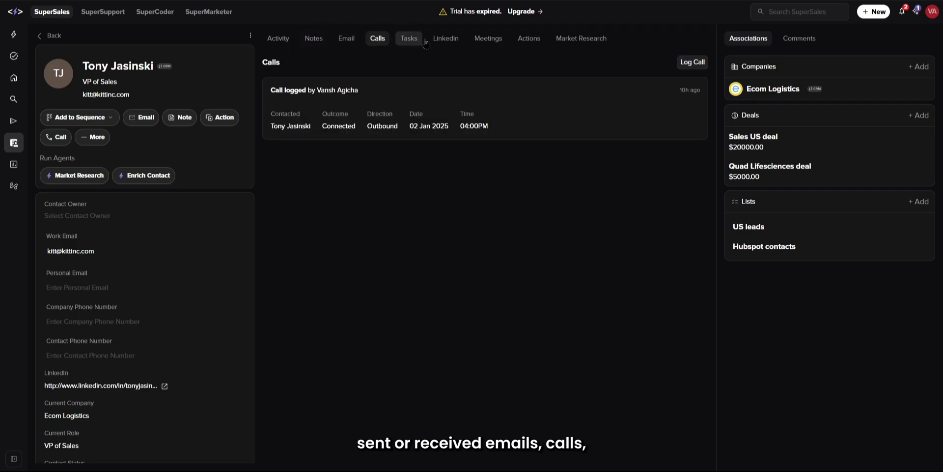
{"action": "left_click", "coordinate": [487, 40]}
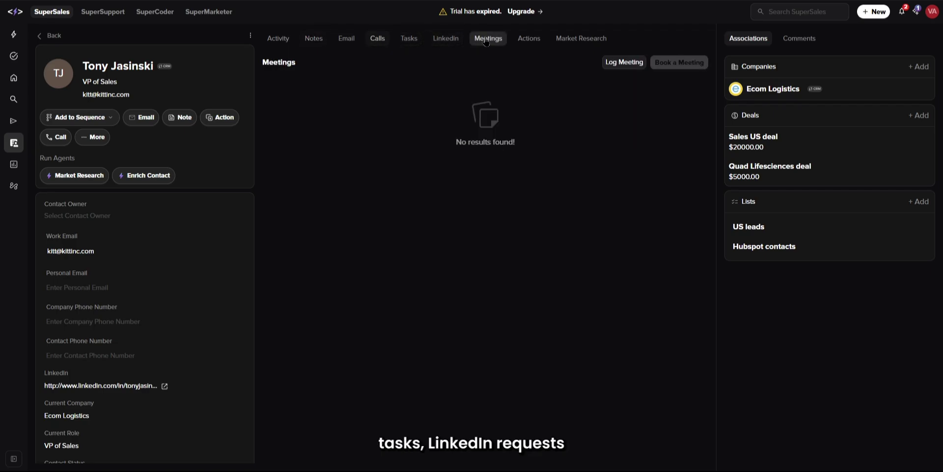
{"action": "left_click", "coordinate": [559, 40]}
{"action": "scroll", "coordinate": [551, 194], "scroll_direction": "down", "scroll_amount": 2}
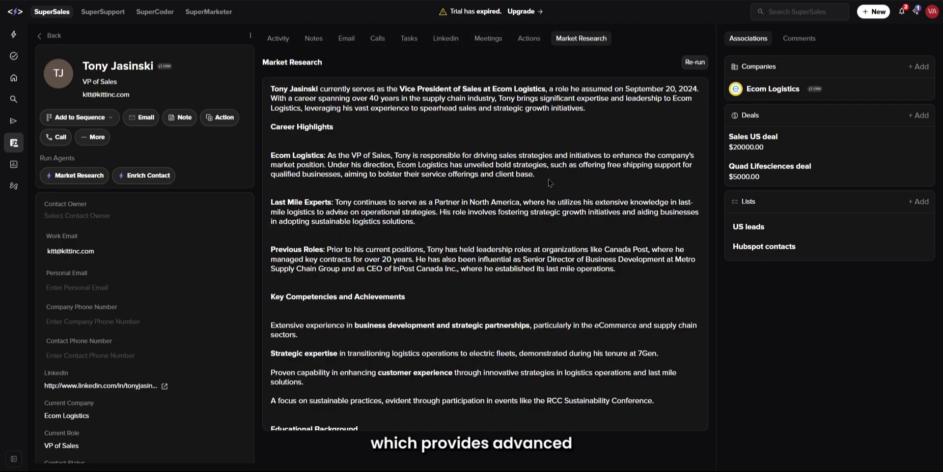
{"action": "scroll", "coordinate": [551, 194], "scroll_direction": "down", "scroll_amount": 3}
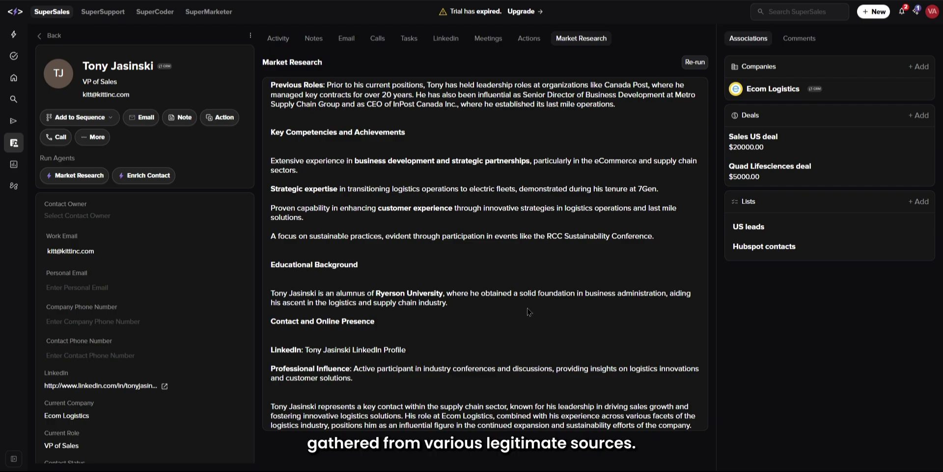
{"action": "scroll", "coordinate": [528, 312], "scroll_direction": "up", "scroll_amount": 5}
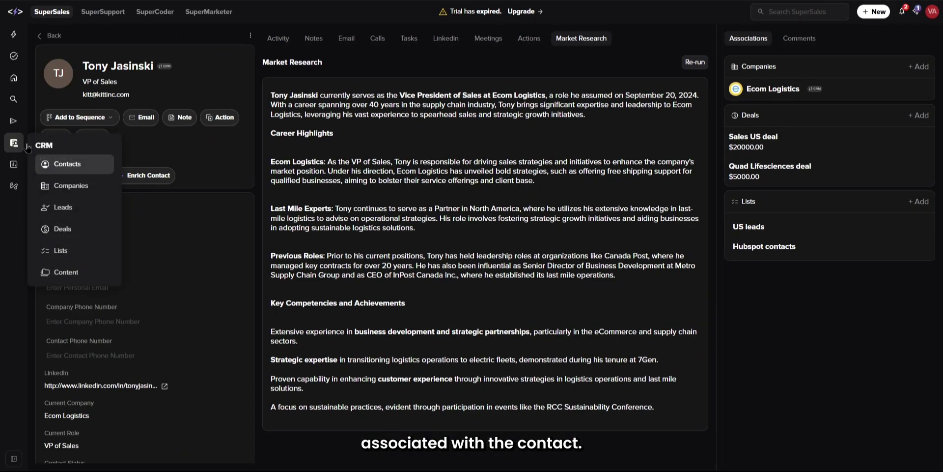
- Open the Companies list and scroll through its table
{"action": "left_click", "coordinate": [43, 186]}
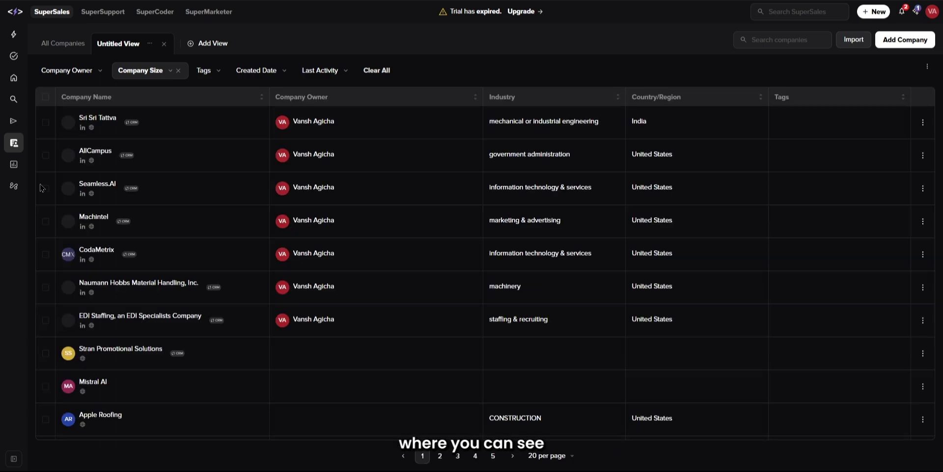
{"action": "scroll", "coordinate": [145, 143], "scroll_direction": "down", "scroll_amount": 3}
{"action": "scroll", "coordinate": [157, 343], "scroll_direction": "down", "scroll_amount": 5}
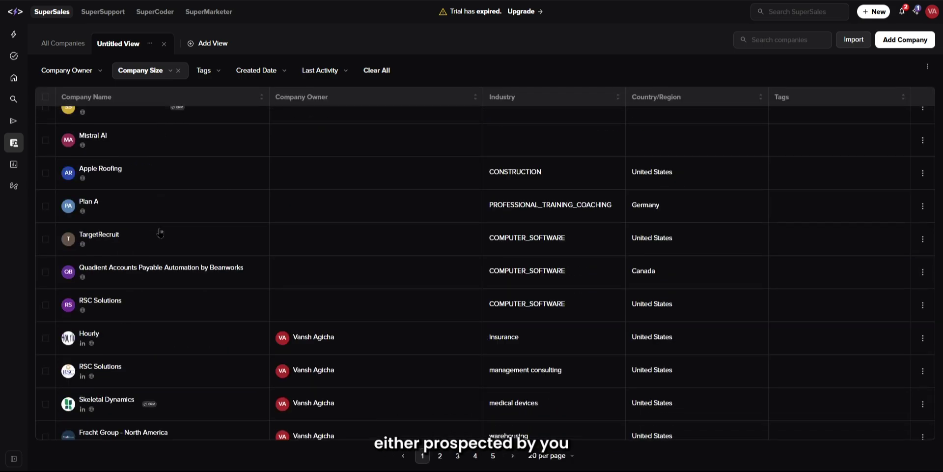
{"action": "scroll", "coordinate": [162, 297], "scroll_direction": "down", "scroll_amount": 3}
{"action": "scroll", "coordinate": [162, 260], "scroll_direction": "up", "scroll_amount": 4}
{"action": "scroll", "coordinate": [159, 253], "scroll_direction": "up", "scroll_amount": 7}
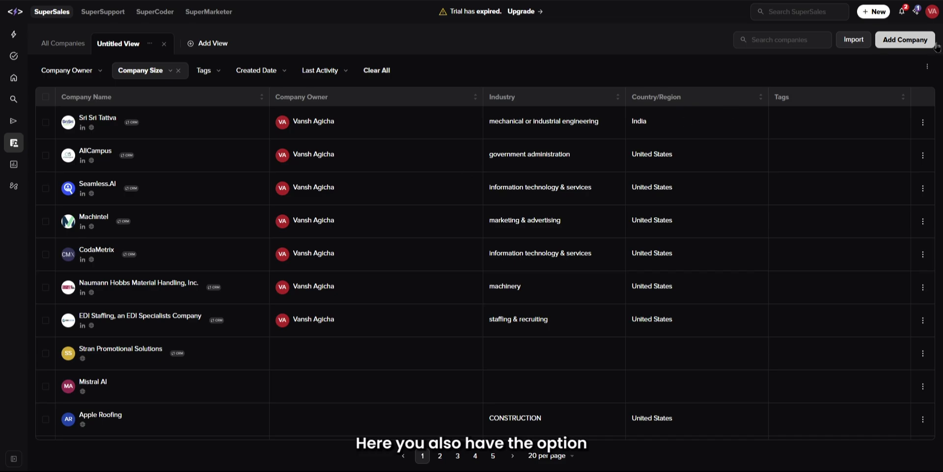
- Add a second companies view after dismissing the new company form
{"action": "left_click", "coordinate": [918, 41]}
{"action": "left_click", "coordinate": [932, 43]}
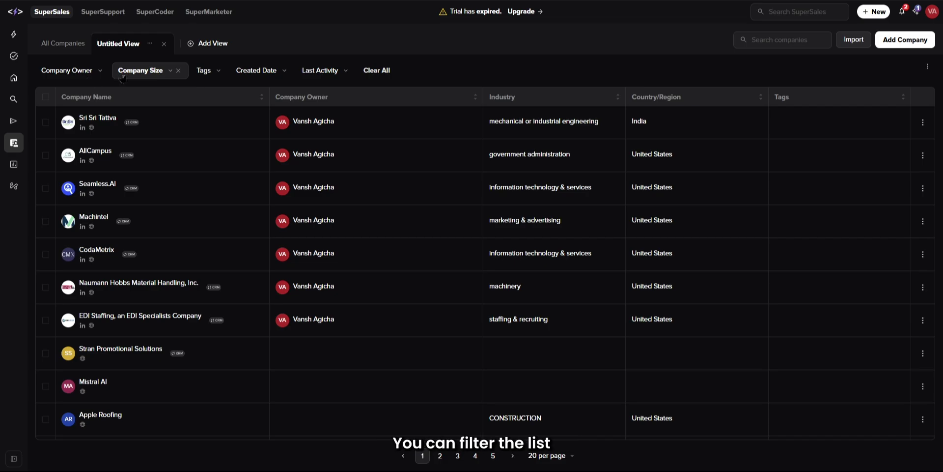
{"action": "left_click", "coordinate": [213, 43]}
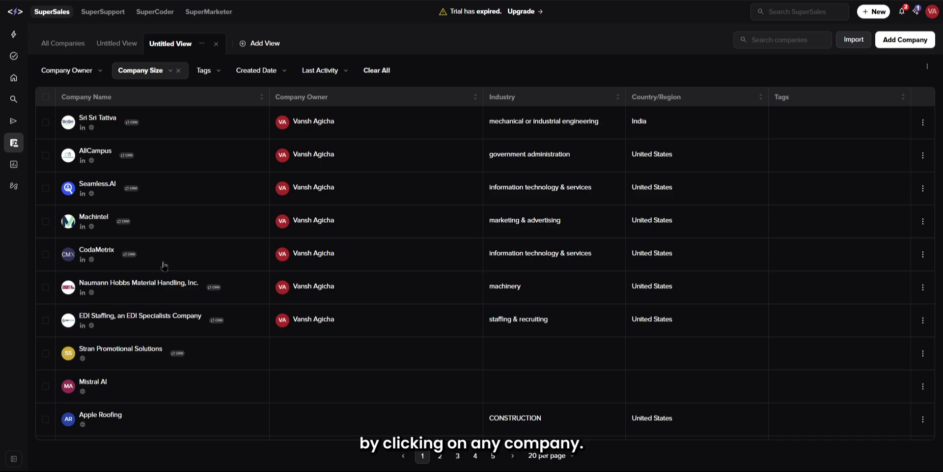
- Open the CodaMetrix company record and check its employees, notes and meetings
{"action": "left_click", "coordinate": [165, 265]}
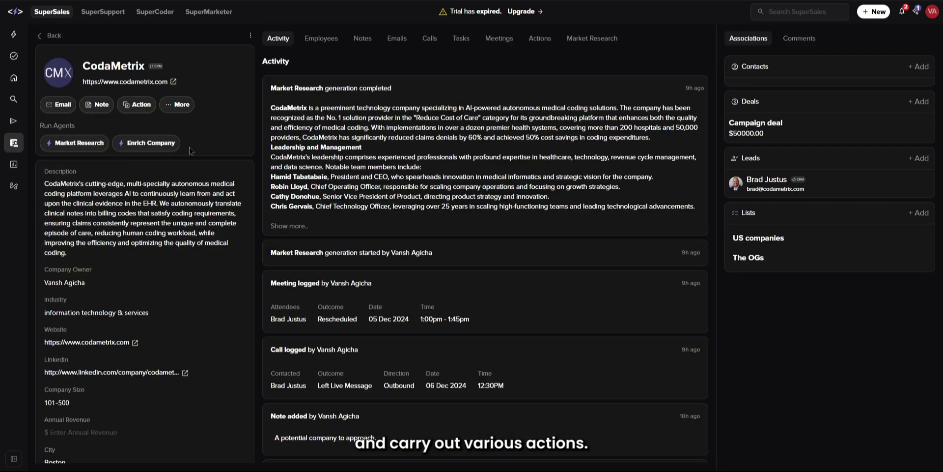
{"action": "scroll", "coordinate": [342, 84], "scroll_direction": "down", "scroll_amount": 1}
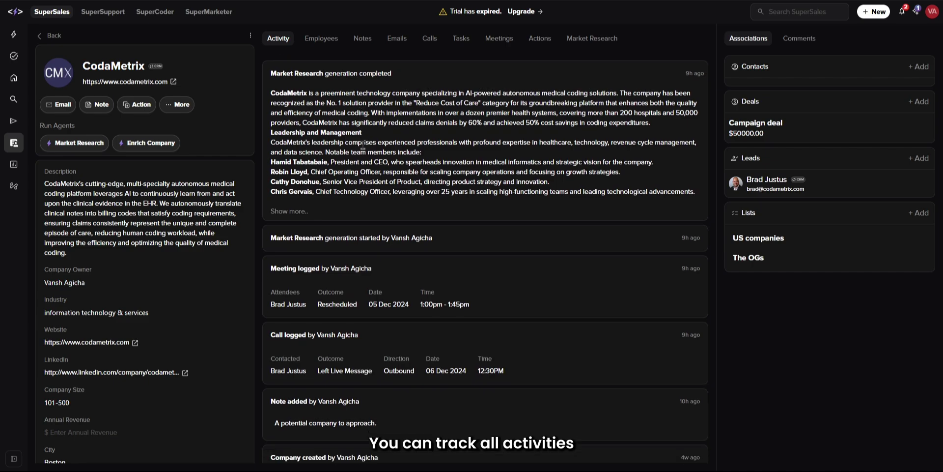
{"action": "scroll", "coordinate": [349, 92], "scroll_direction": "up", "scroll_amount": 1}
{"action": "left_click", "coordinate": [342, 39]}
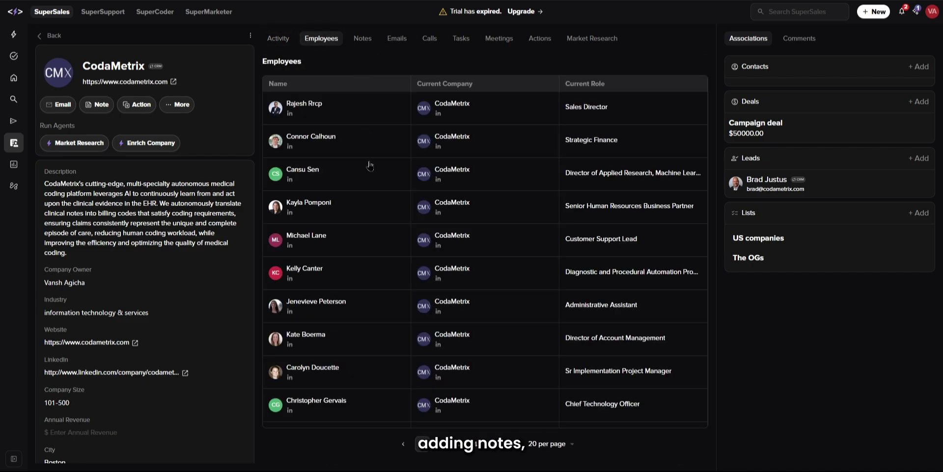
{"action": "left_click", "coordinate": [360, 39]}
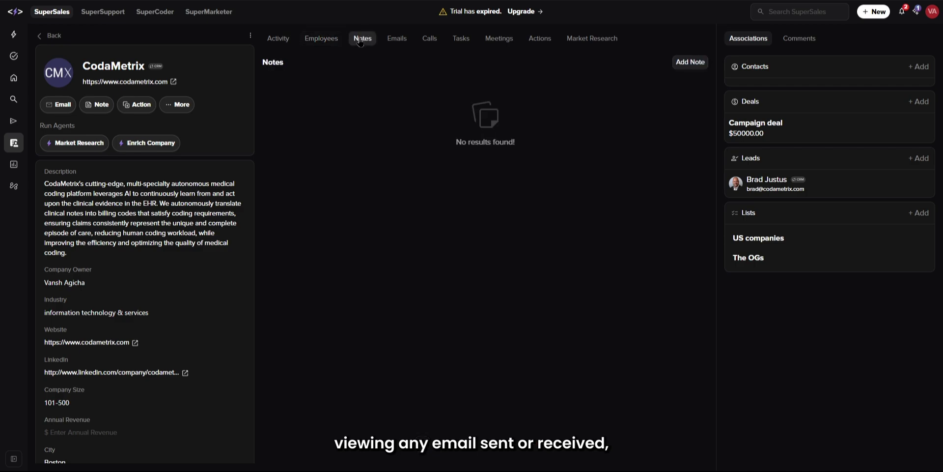
{"action": "left_click", "coordinate": [500, 40]}
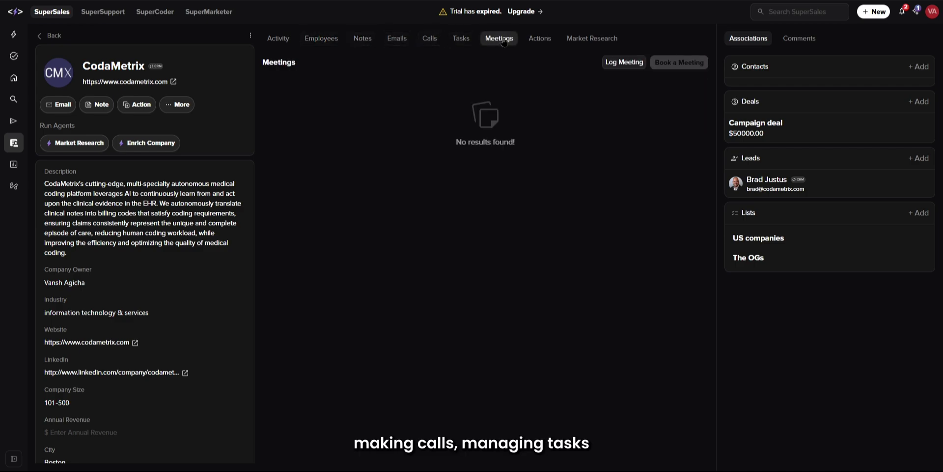
- Read through CodaMetrix's market research report and start adding a contact
{"action": "left_click", "coordinate": [589, 41]}
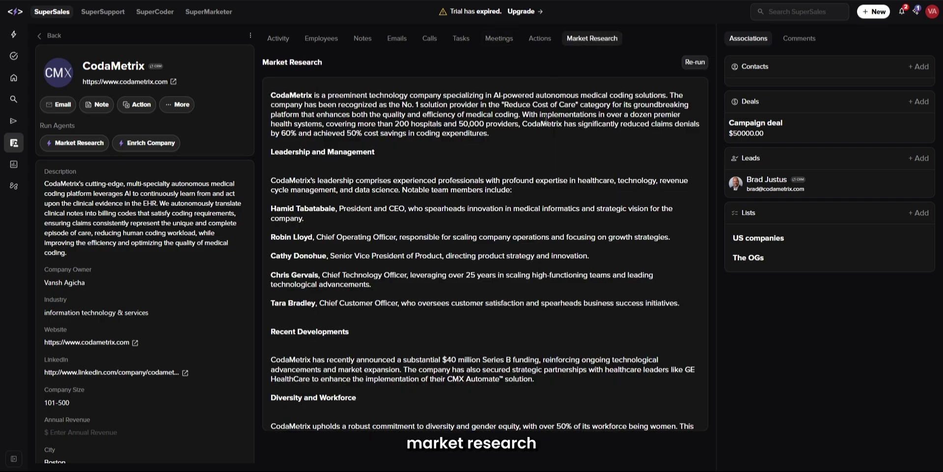
{"action": "scroll", "coordinate": [559, 233], "scroll_direction": "down", "scroll_amount": 2}
{"action": "scroll", "coordinate": [558, 234], "scroll_direction": "down", "scroll_amount": 5}
{"action": "scroll", "coordinate": [559, 234], "scroll_direction": "down", "scroll_amount": 5}
{"action": "scroll", "coordinate": [559, 234], "scroll_direction": "down", "scroll_amount": 3}
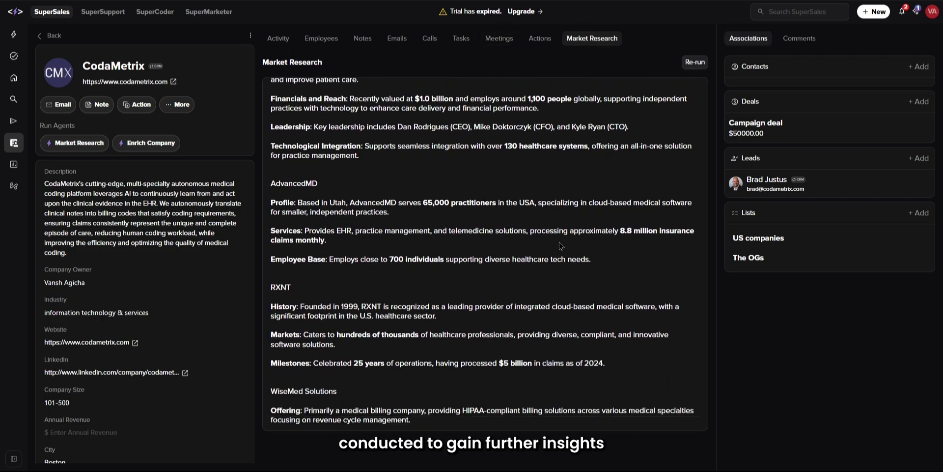
{"action": "scroll", "coordinate": [559, 239], "scroll_direction": "up", "scroll_amount": 10}
{"action": "scroll", "coordinate": [560, 244], "scroll_direction": "up", "scroll_amount": 5}
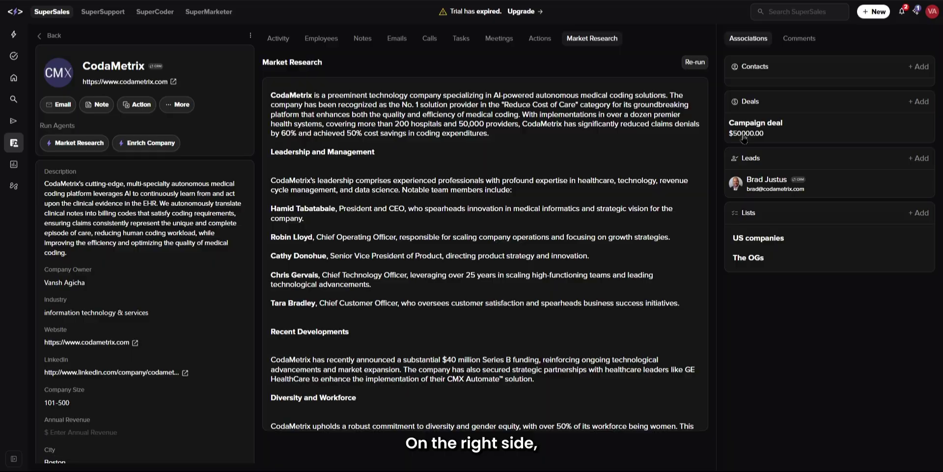
{"action": "left_click", "coordinate": [917, 67]}
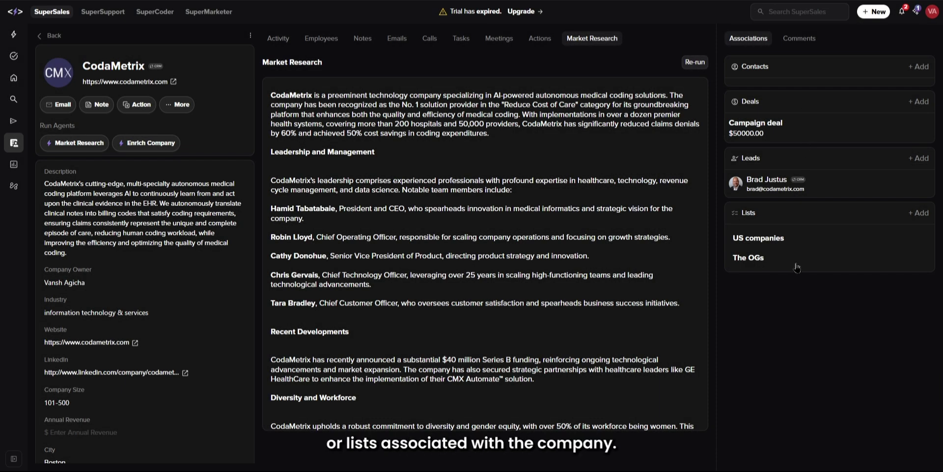
{"action": "mouse_move", "coordinate": [13, 143]}
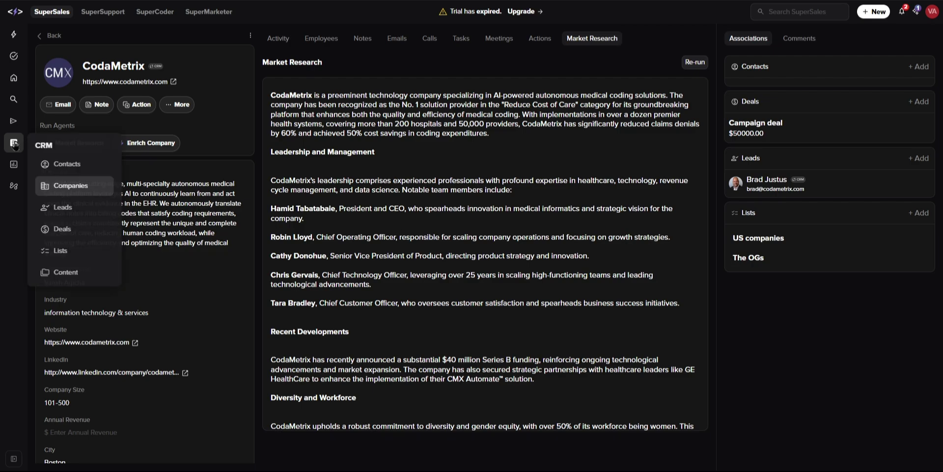
{"action": "left_click", "coordinate": [75, 208]}
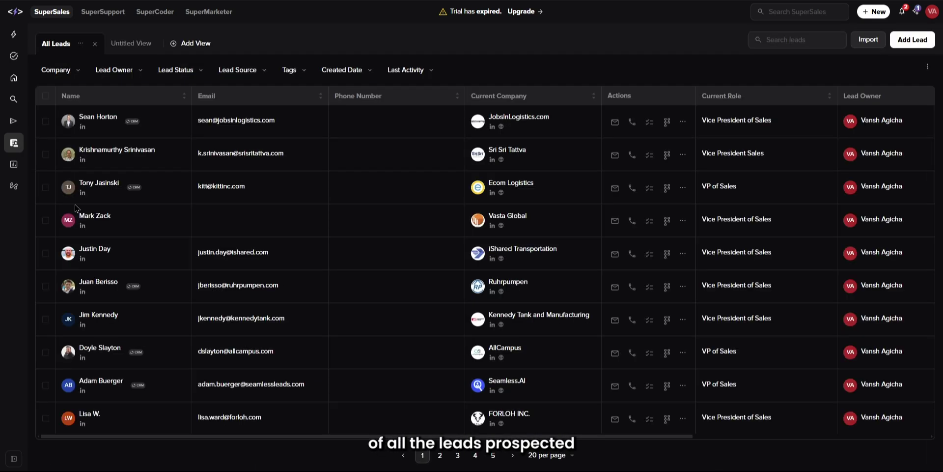
{"action": "scroll", "coordinate": [147, 211], "scroll_direction": "down", "scroll_amount": 2}
{"action": "scroll", "coordinate": [147, 214], "scroll_direction": "down", "scroll_amount": 4}
{"action": "scroll", "coordinate": [150, 218], "scroll_direction": "down", "scroll_amount": 1}
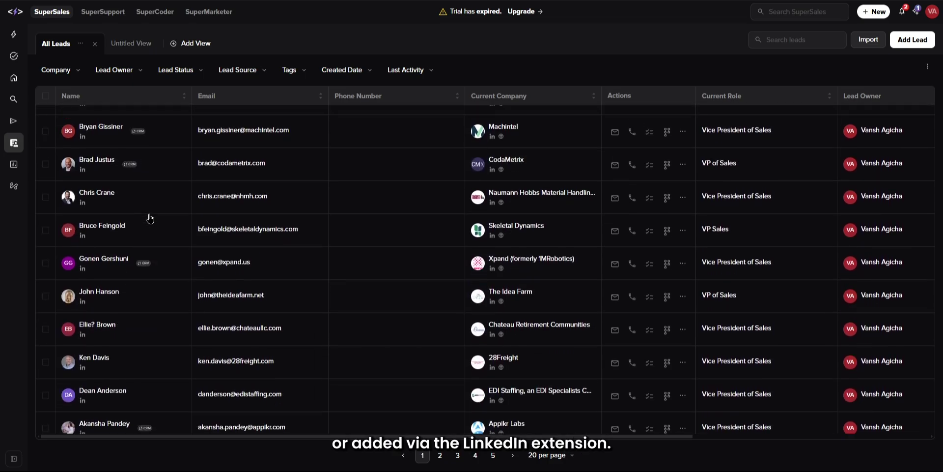
{"action": "scroll", "coordinate": [150, 217], "scroll_direction": "up", "scroll_amount": 6}
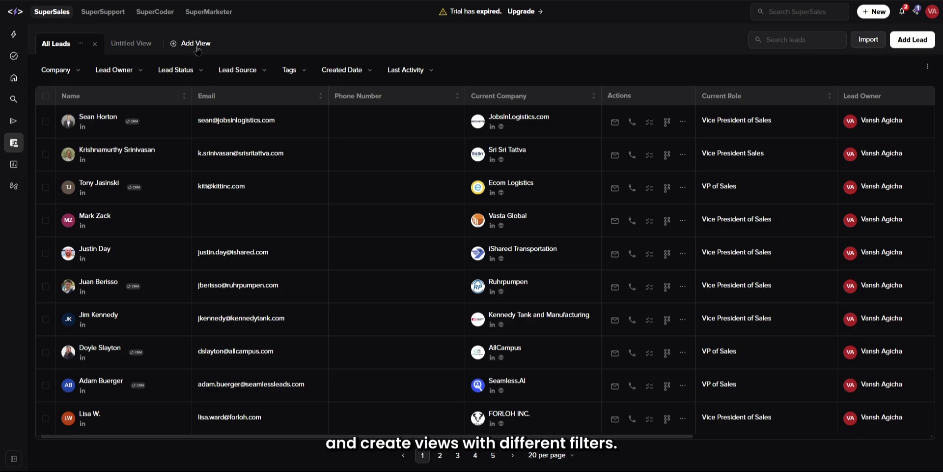
{"action": "left_click", "coordinate": [124, 131]}
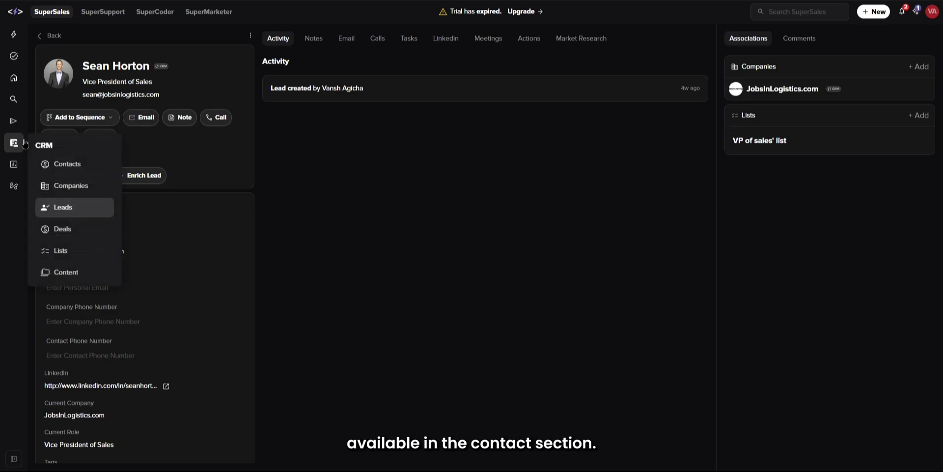
- Show deals as a Kanban board and reorder cards in Qualification and Deal Won
{"action": "left_click", "coordinate": [62, 229]}
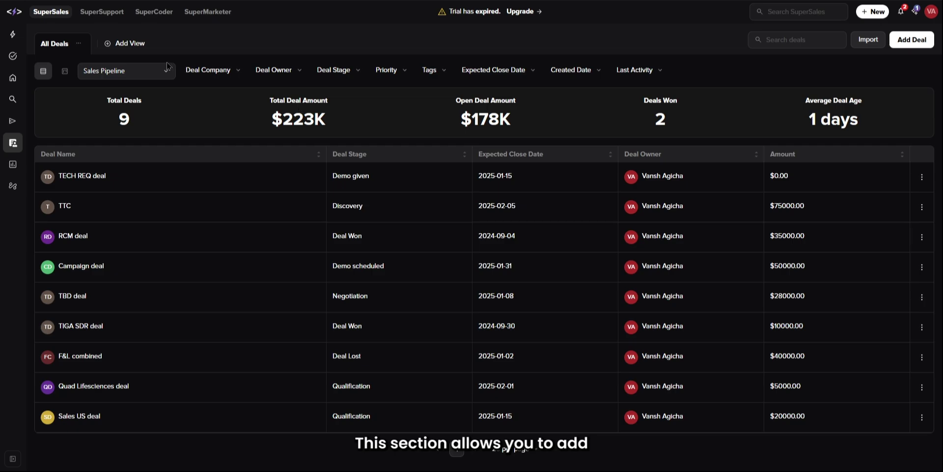
{"action": "left_click", "coordinate": [64, 71]}
{"action": "left_click_drag", "start_coordinate": [126, 190], "coordinate": [122, 269]}
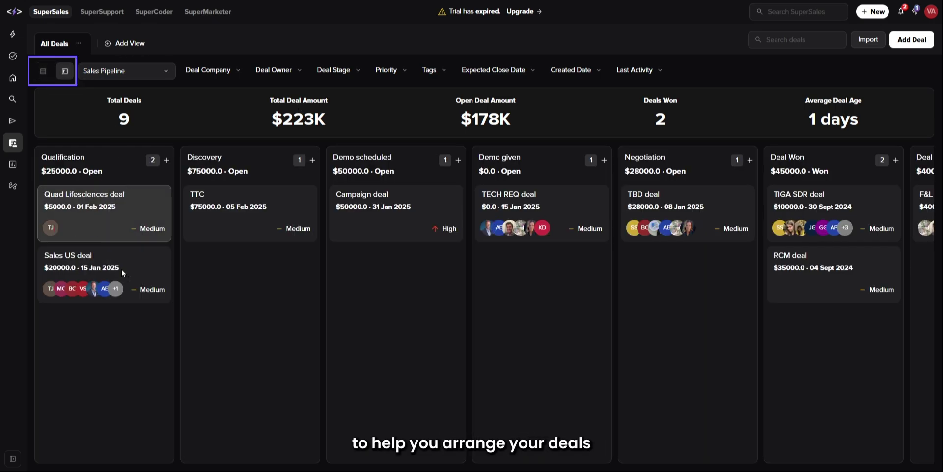
{"action": "left_click_drag", "start_coordinate": [813, 234], "coordinate": [811, 300]}
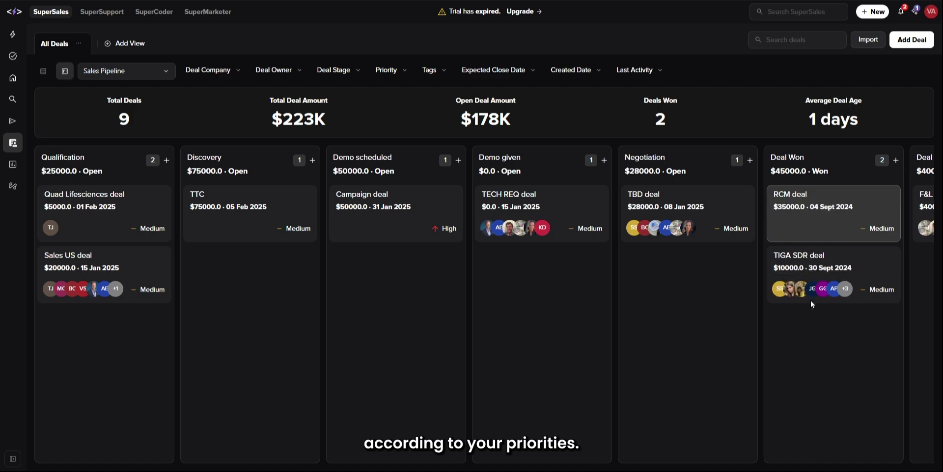
- Look at the Add Deal form and deals Import dialog, closing both unsaved
{"action": "left_click", "coordinate": [910, 40]}
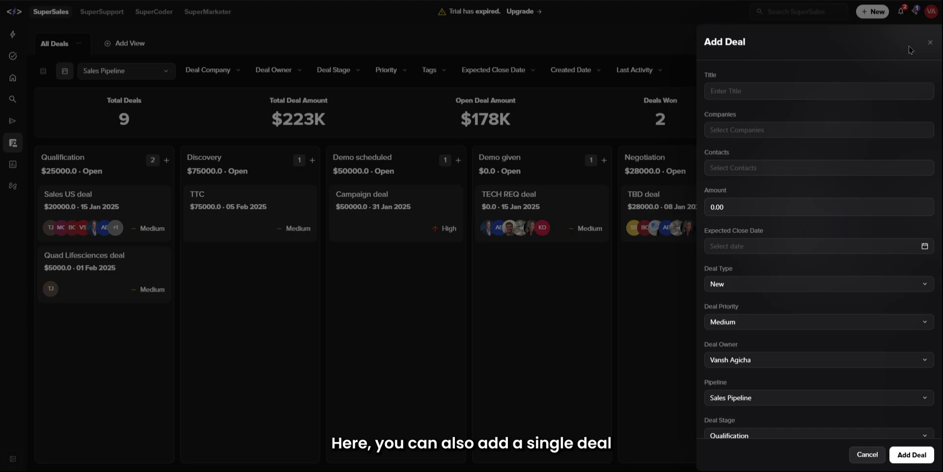
{"action": "left_click", "coordinate": [933, 42]}
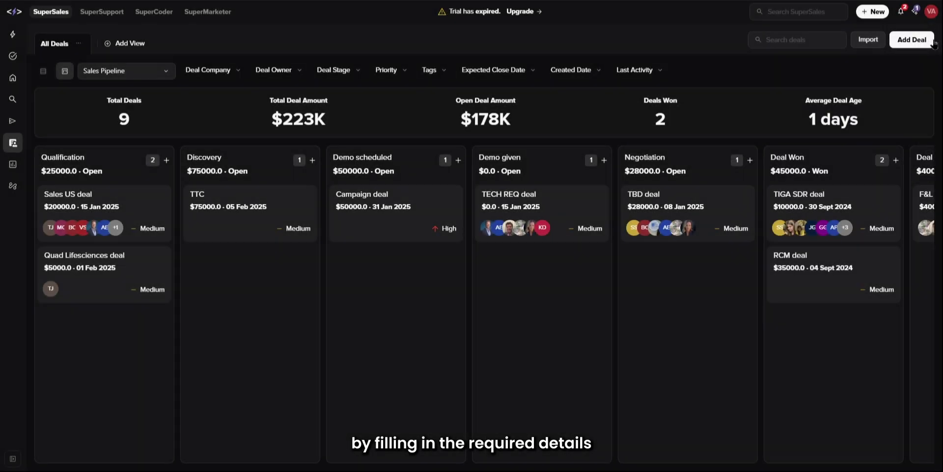
{"action": "left_click", "coordinate": [872, 42]}
{"action": "left_click", "coordinate": [917, 32]}
{"action": "mouse_move", "coordinate": [13, 142]}
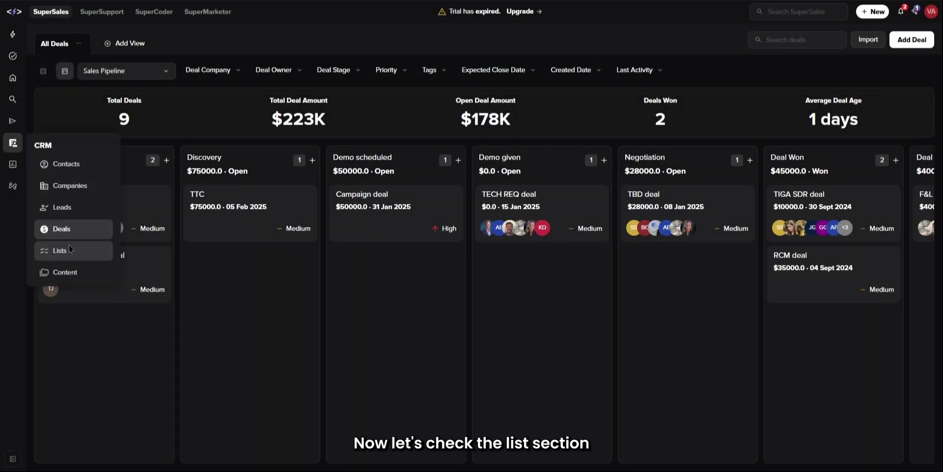
- Open Contact Lists and start a new Leads list, then cancel it unsaved
{"action": "left_click", "coordinate": [60, 250]}
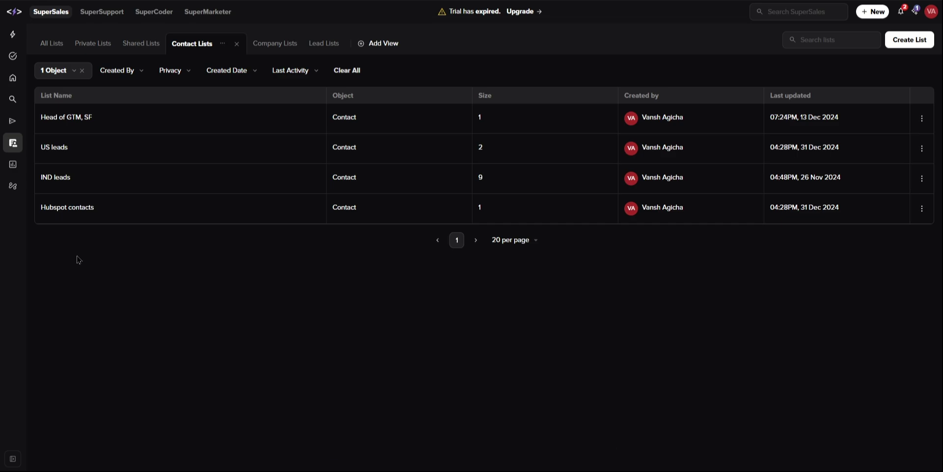
{"action": "left_click", "coordinate": [909, 39]}
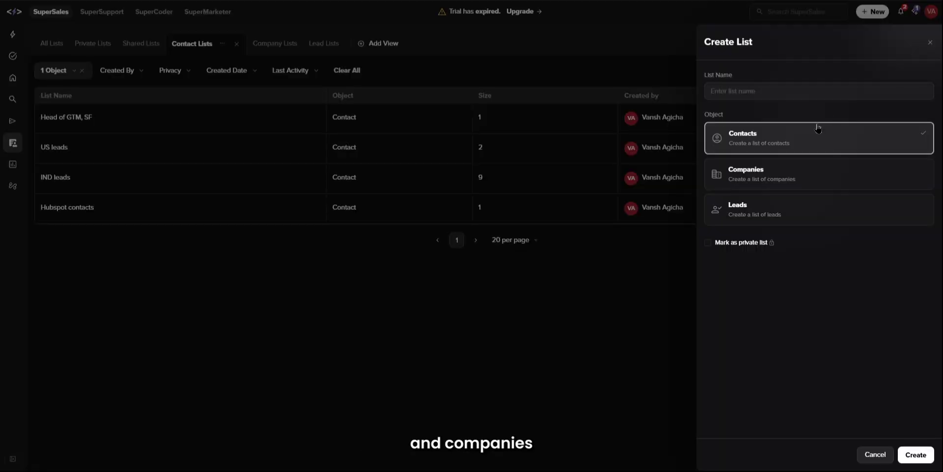
{"action": "left_click", "coordinate": [798, 215]}
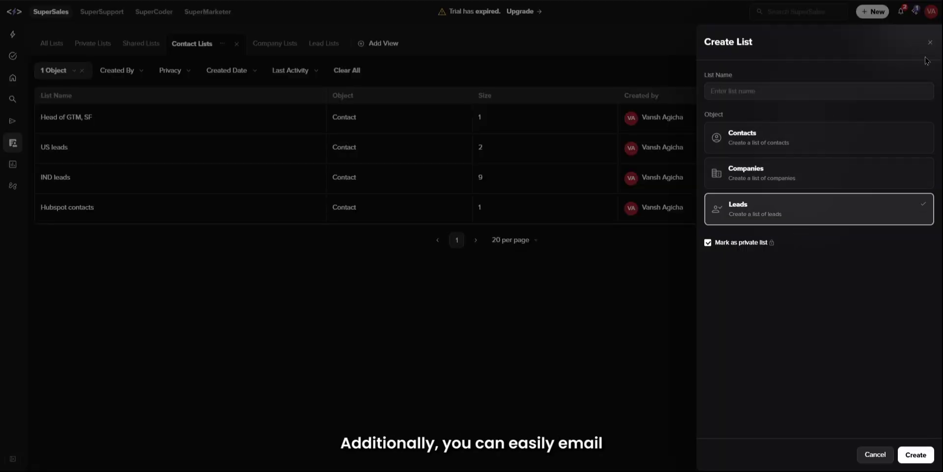
{"action": "left_click", "coordinate": [929, 43]}
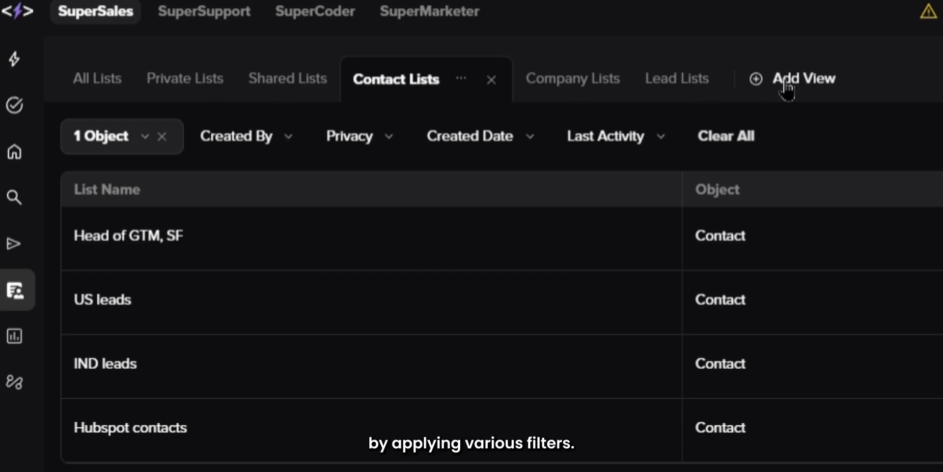
{"action": "left_click", "coordinate": [731, 135]}
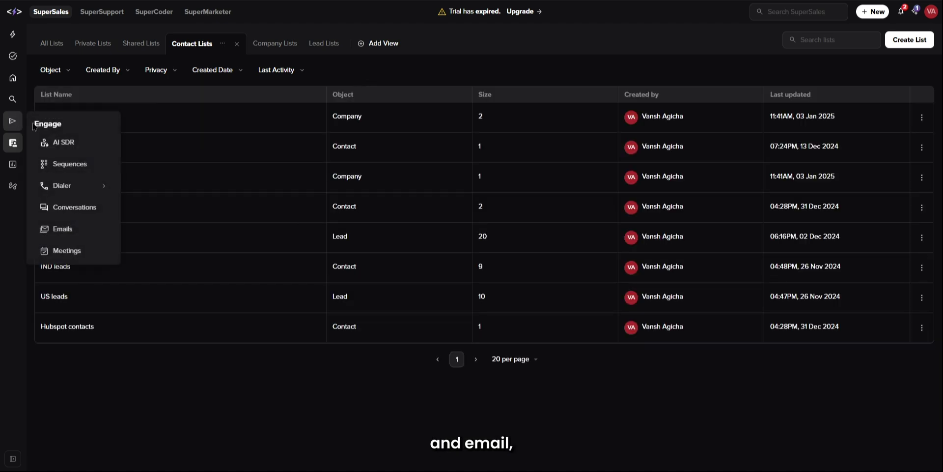
{"action": "left_click", "coordinate": [77, 208]}
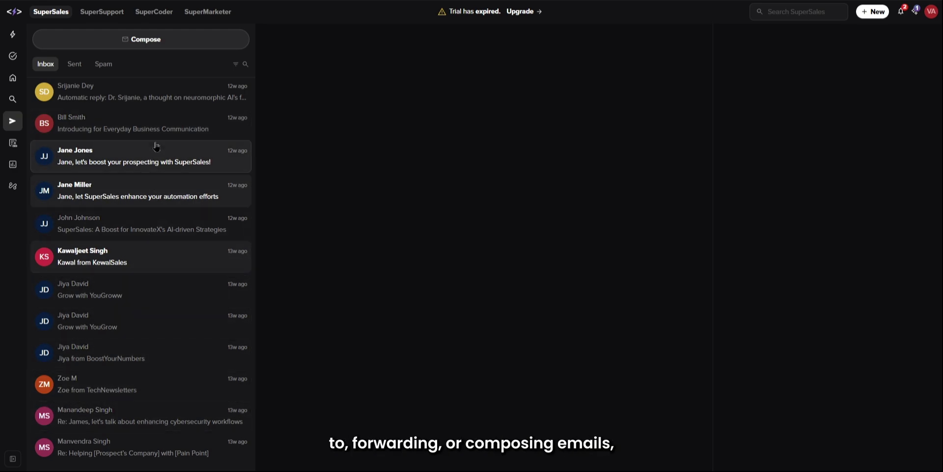
{"action": "left_click", "coordinate": [159, 98]}
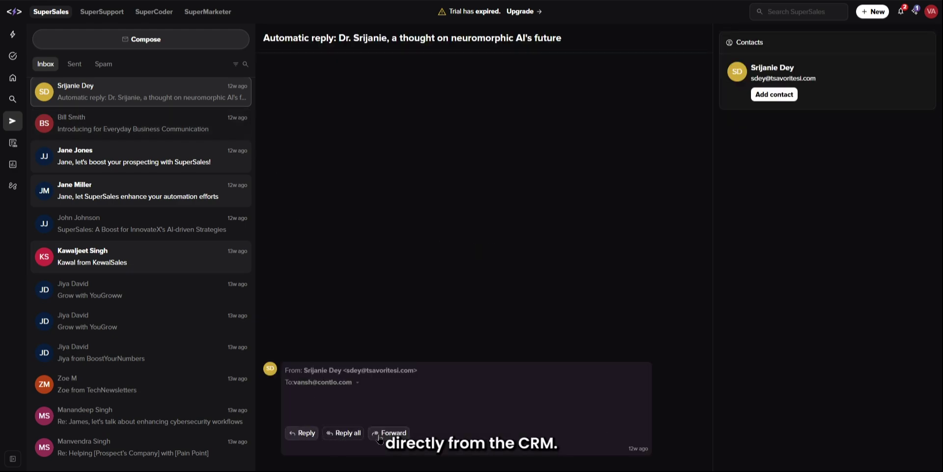
- Compose an email to a gmail.com address using the Newly Launched Product Introduction template
{"action": "left_click", "coordinate": [132, 43]}
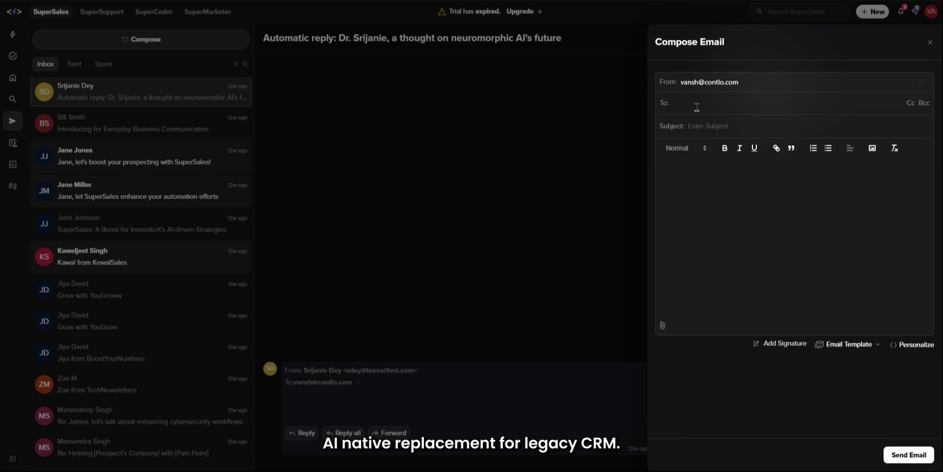
{"action": "type", "text": "abc@gmail"}
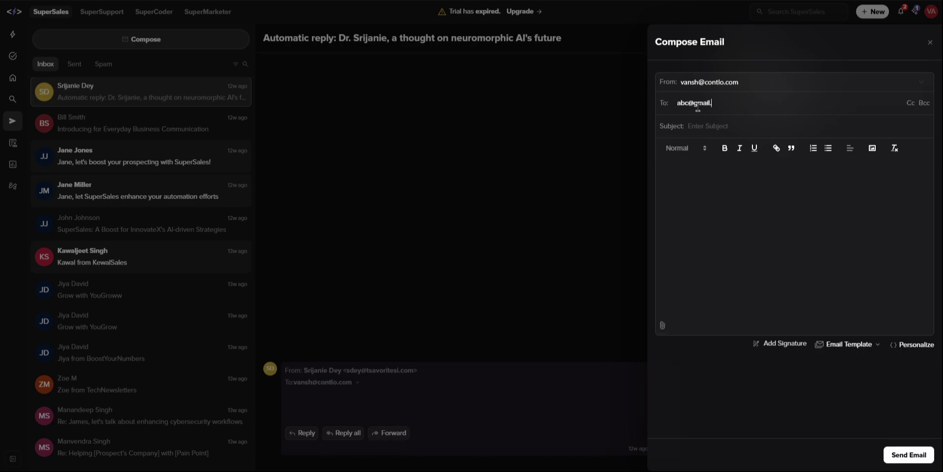
{"action": "type", "text": ".com"}
{"action": "left_click", "coordinate": [707, 126]}
{"action": "type", "text": "A war greting"}
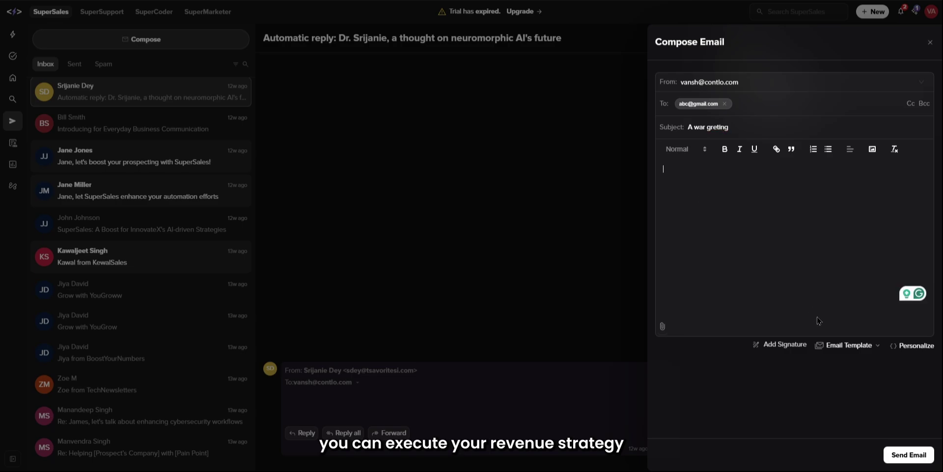
{"action": "left_click", "coordinate": [850, 345]}
{"action": "left_click", "coordinate": [865, 323]}
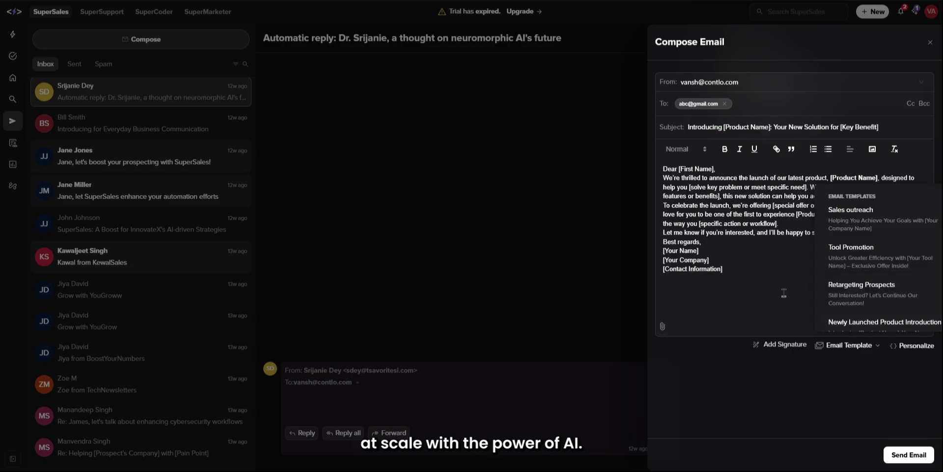